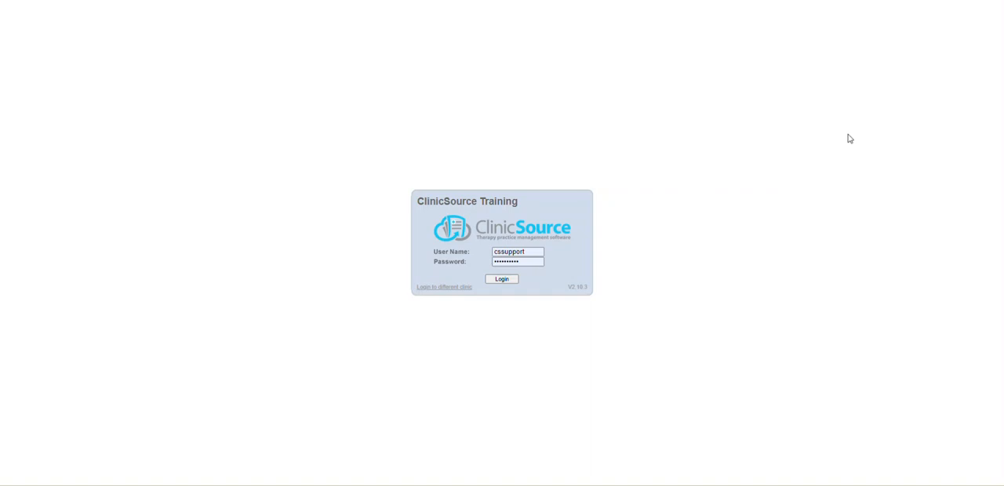
Log in with the prefilled credentials and start a new copay payment from the 8:00 AM appointment on February 16, 2023
click(499, 281)
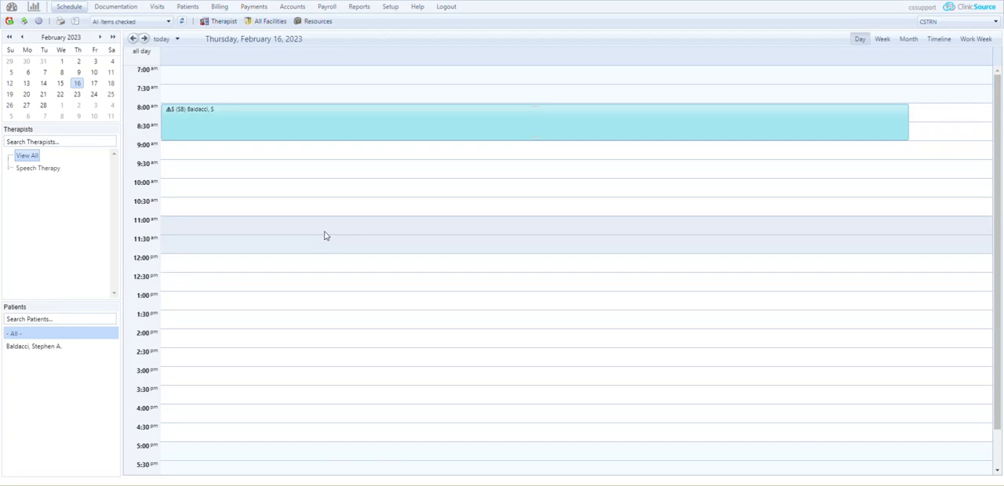
mouse_move(345, 123)
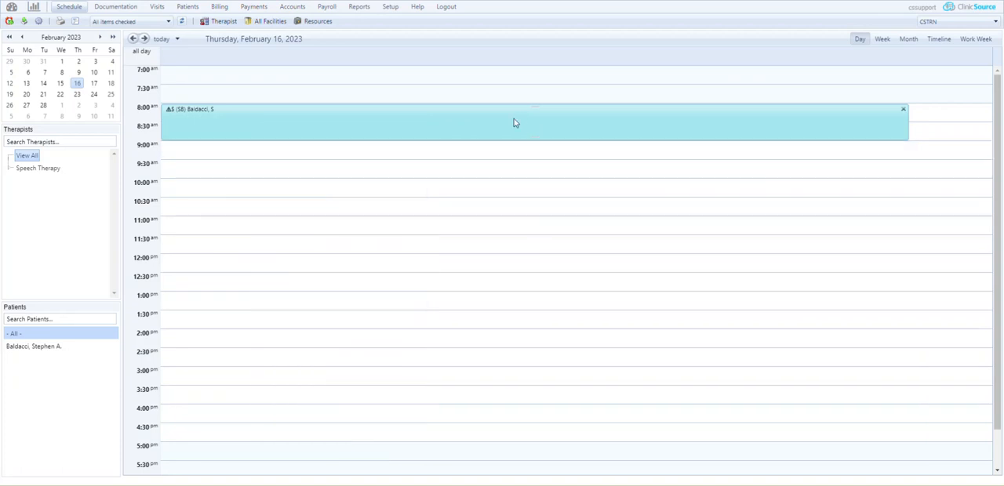
double_click(470, 123)
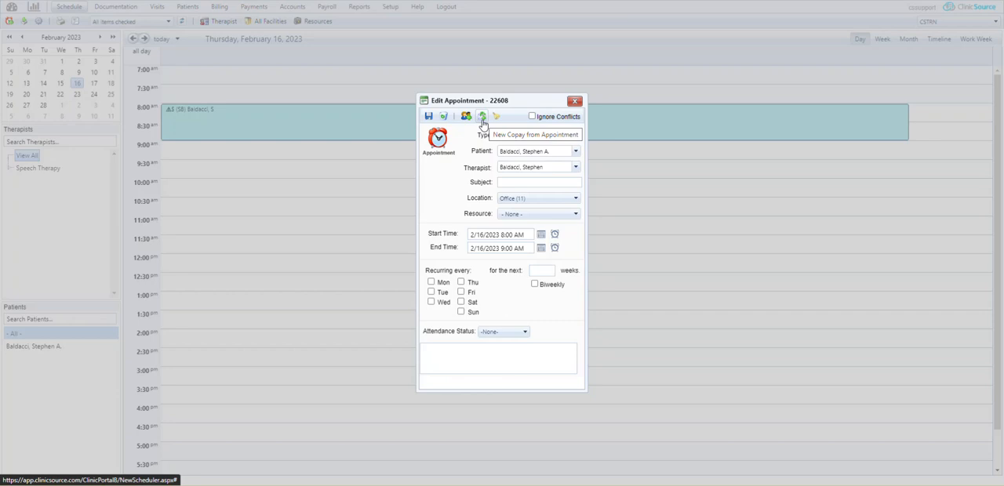
click(483, 118)
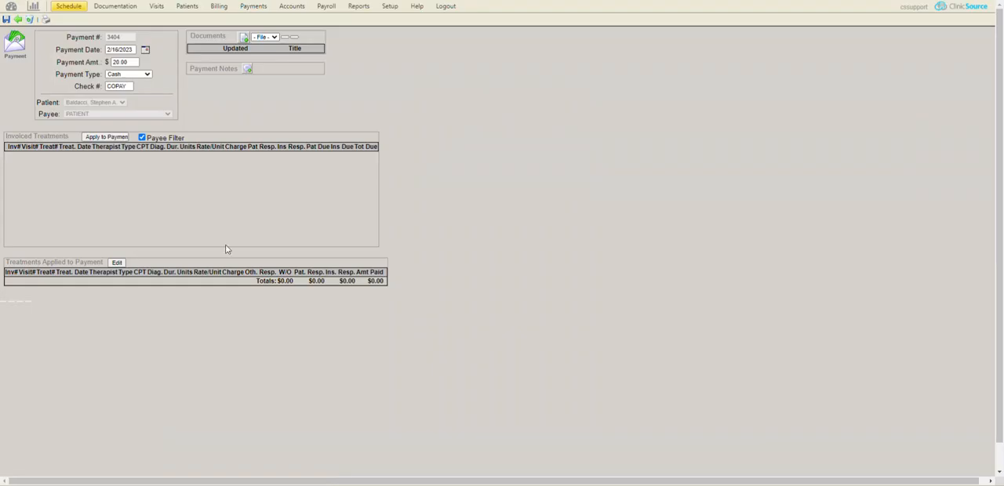
Review the copay's payment amount and set its payment type to Cash
drag(56, 62, 104, 64)
drag(57, 74, 101, 74)
click(118, 75)
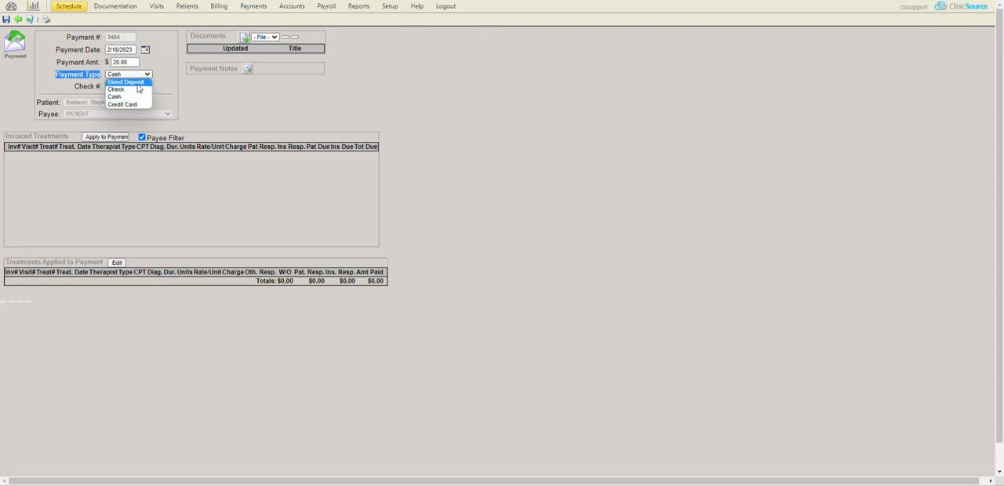
click(133, 99)
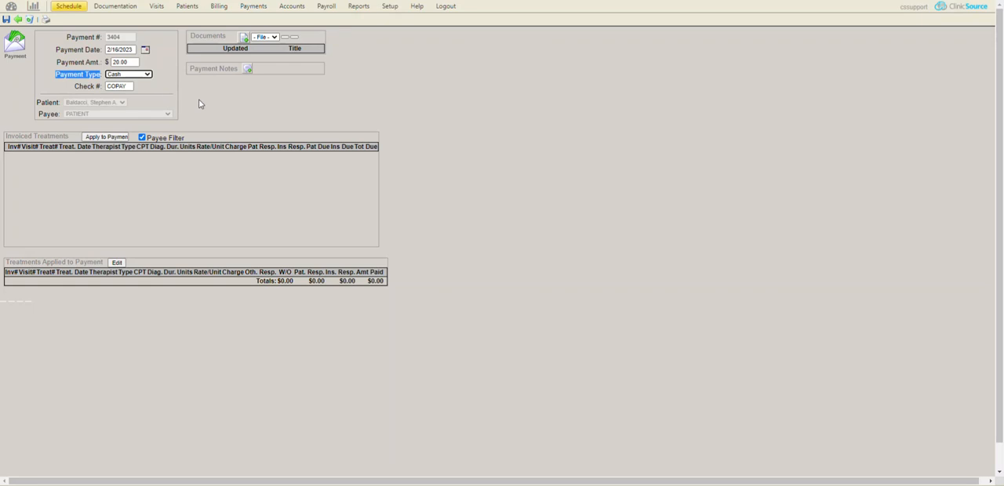
Preview the payment receipt, cancel its printing, and save the copay payment
click(45, 21)
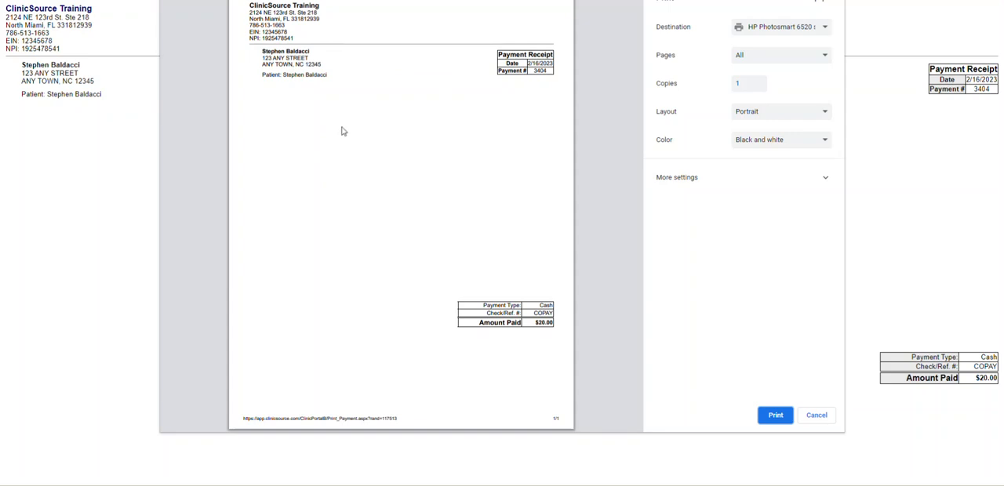
click(816, 415)
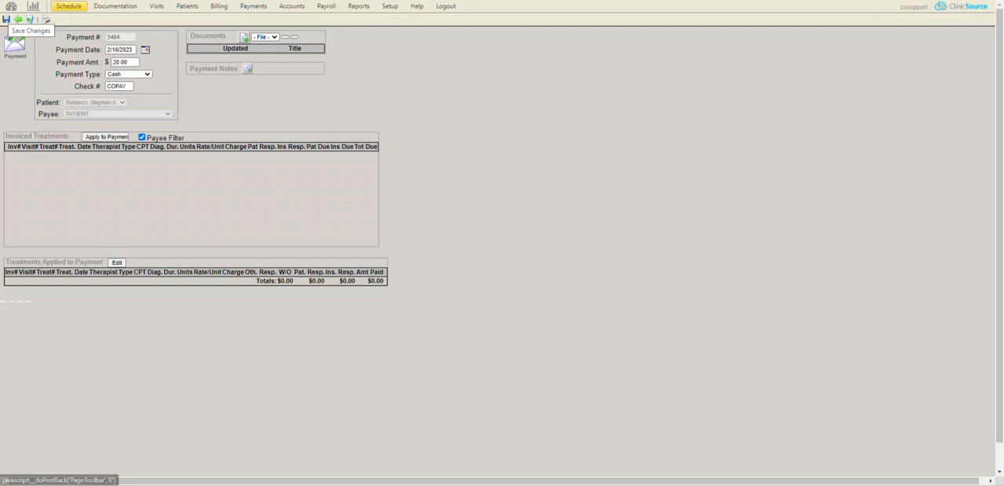
click(6, 19)
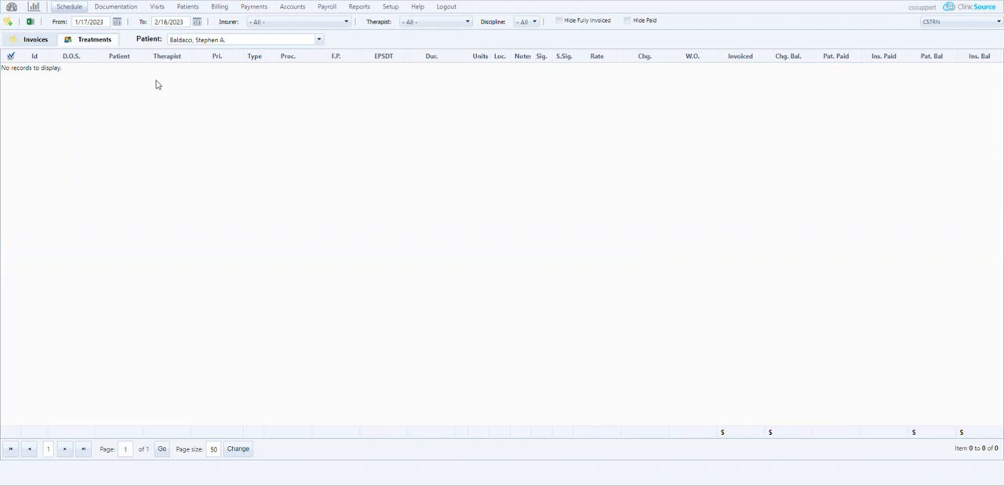
Check the patient's copay entry in the list of payments
click(69, 7)
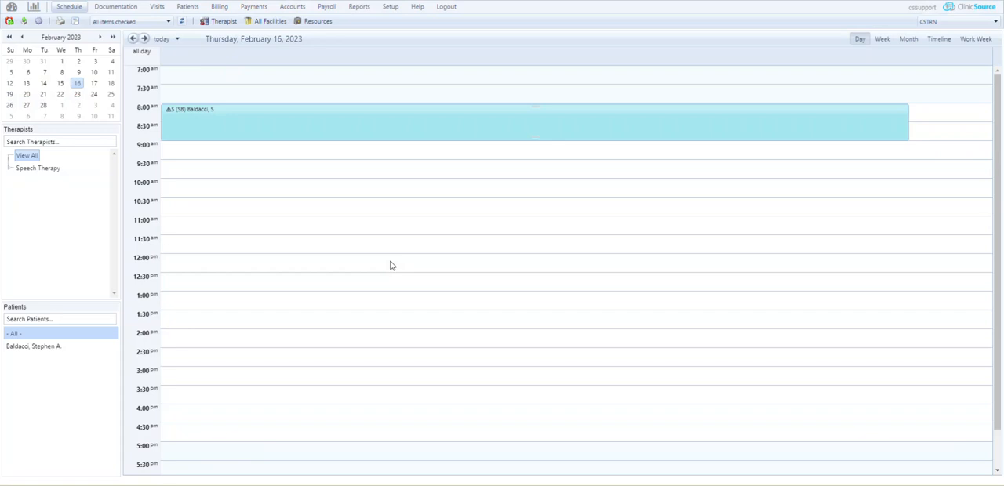
click(248, 8)
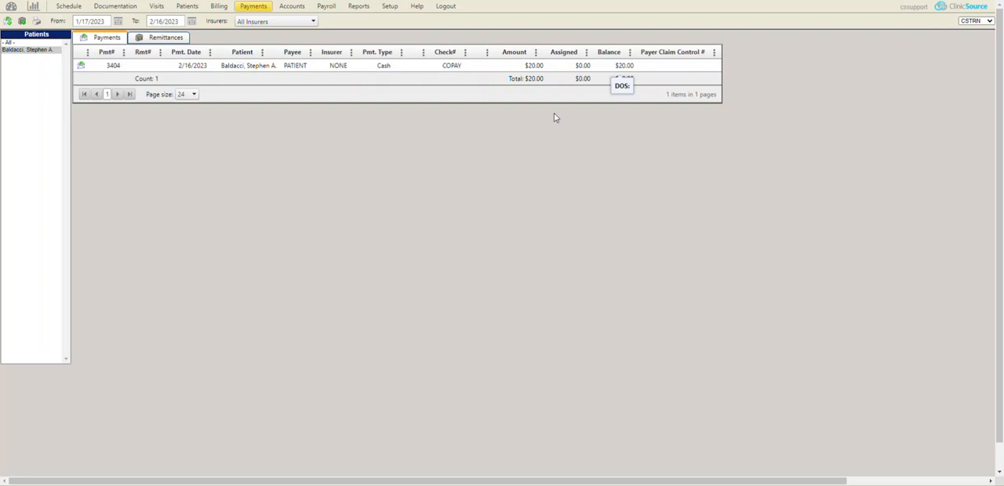
Create a visit from the 8:00 AM appointment on the February 16, 2023 schedule
click(69, 7)
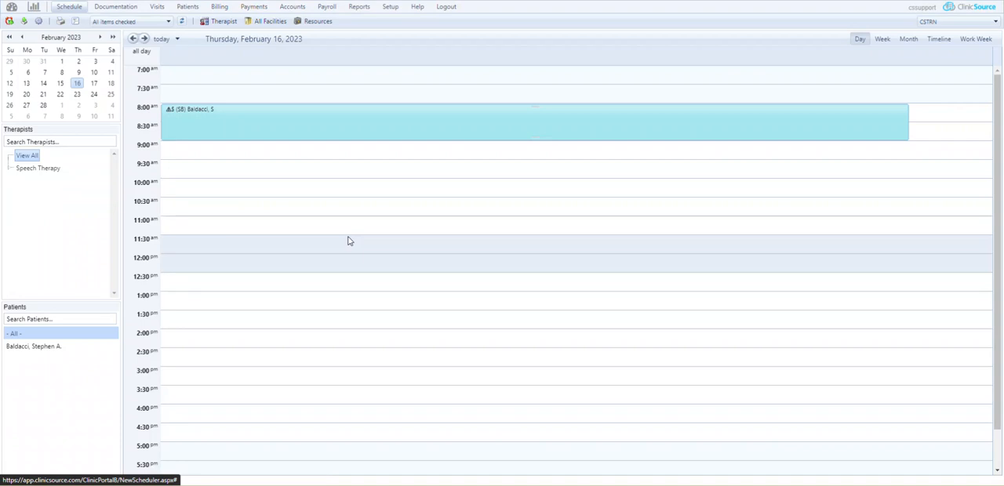
double_click(412, 118)
click(466, 117)
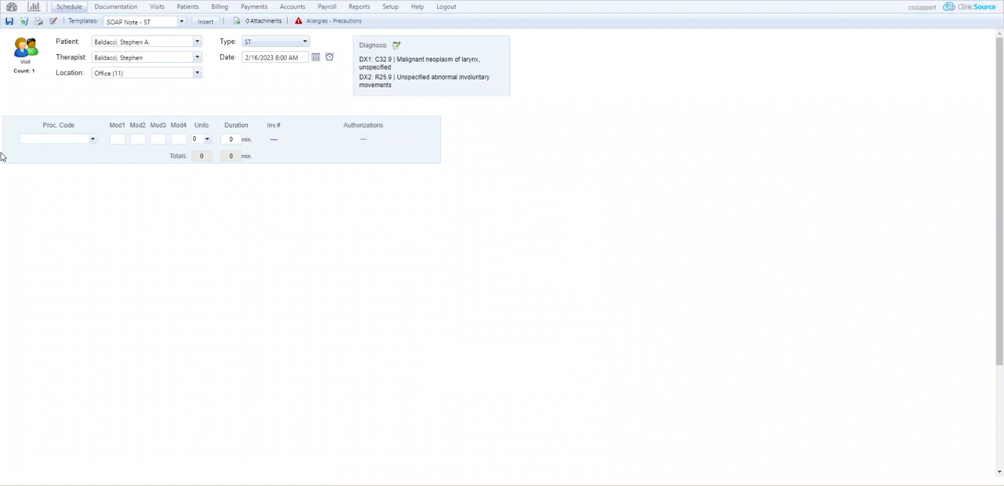
Add procedure code 92507 with a duration of 60 minutes to the visit and save it
click(92, 138)
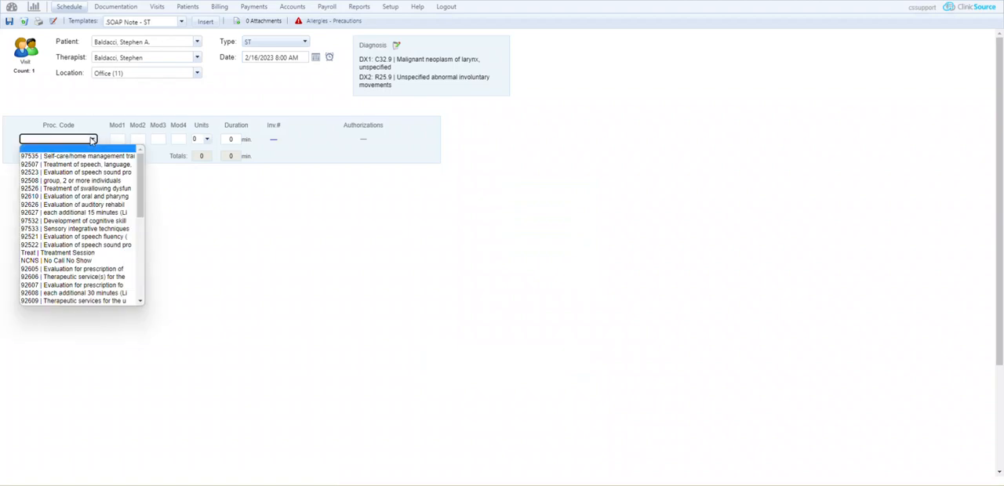
click(77, 165)
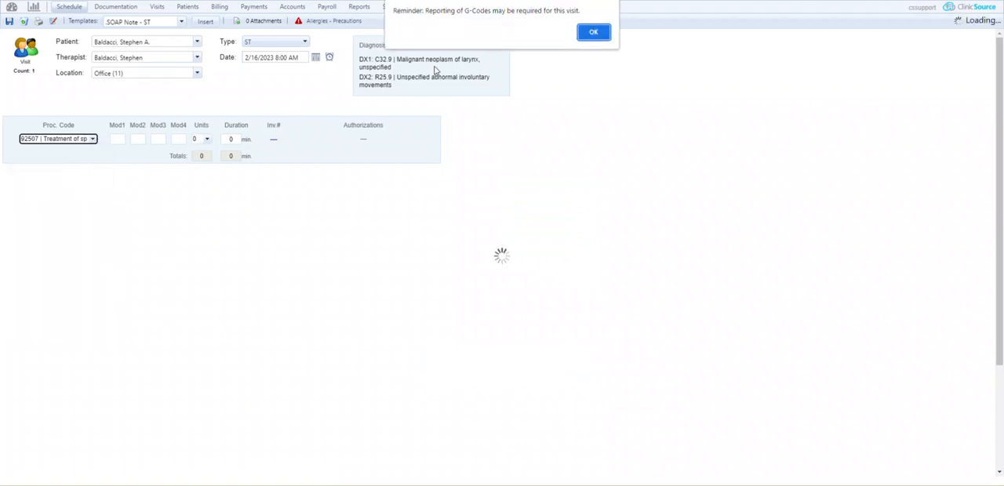
click(592, 29)
click(230, 139)
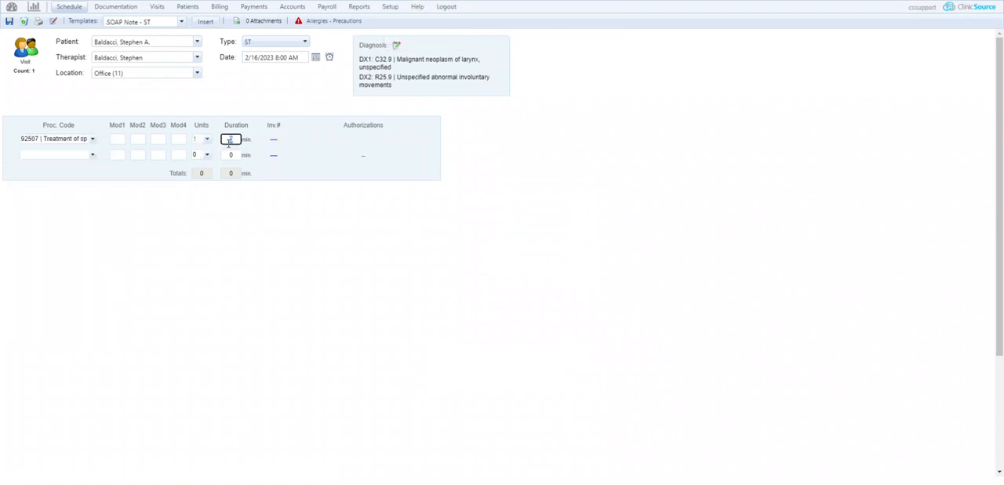
text(60)
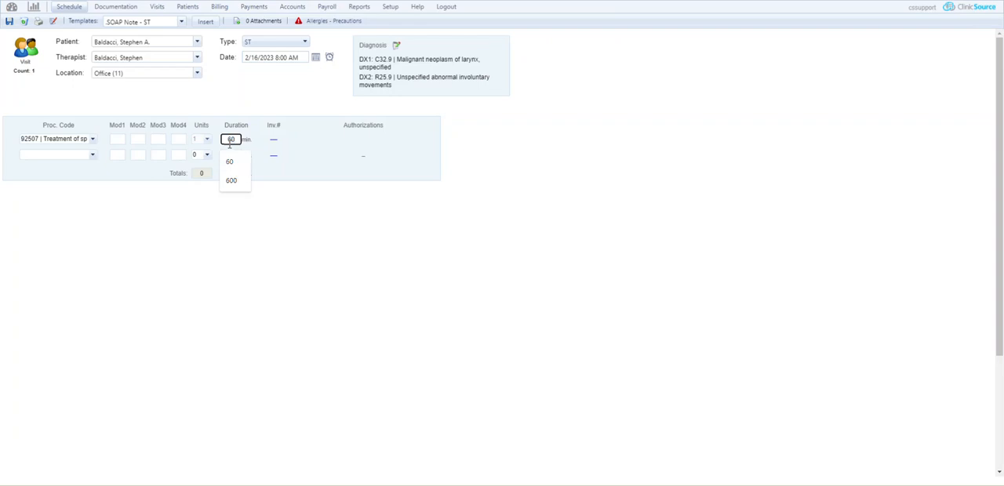
click(10, 25)
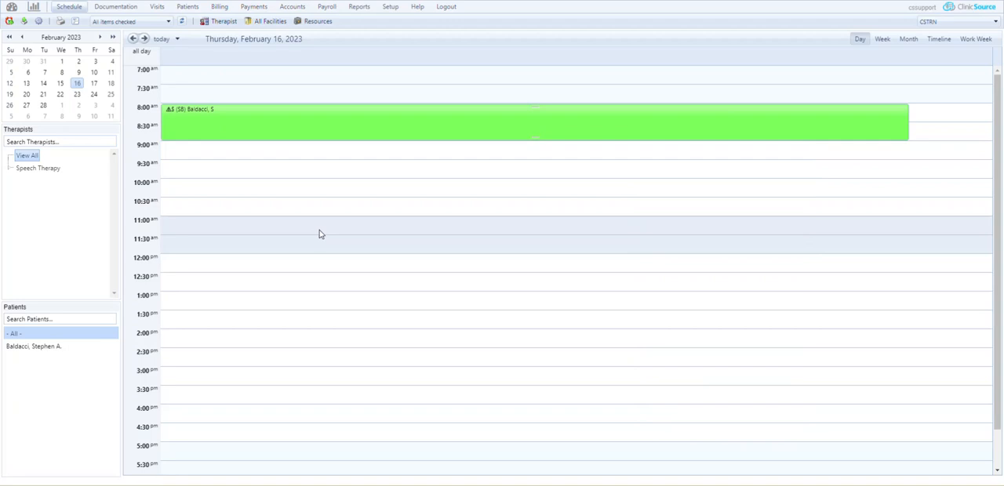
Create an invoice for the 2/16/2023 treatment with procedure code 92507 and view it in the invoice list
click(220, 8)
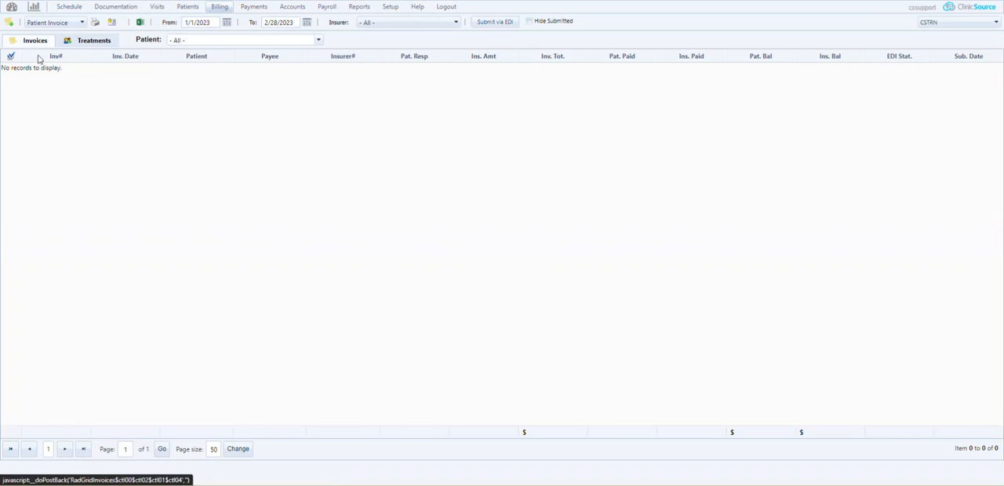
click(85, 42)
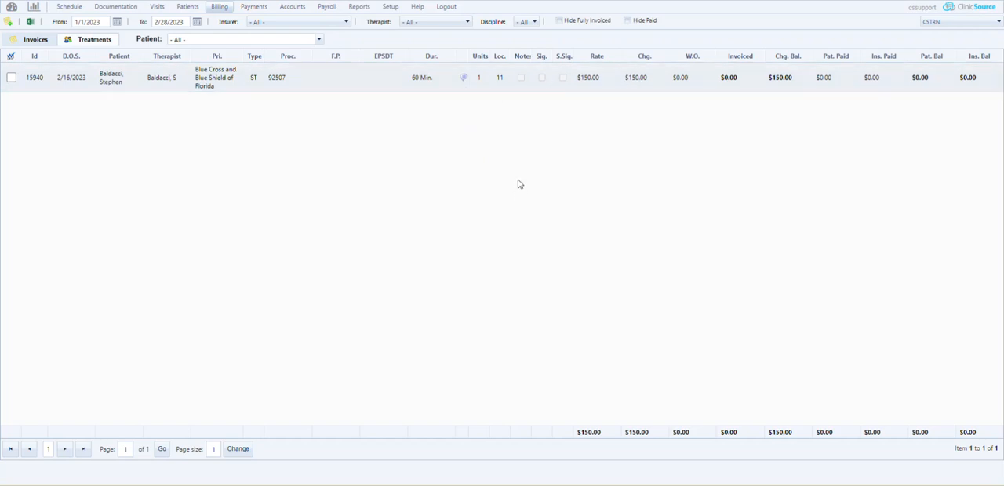
click(11, 78)
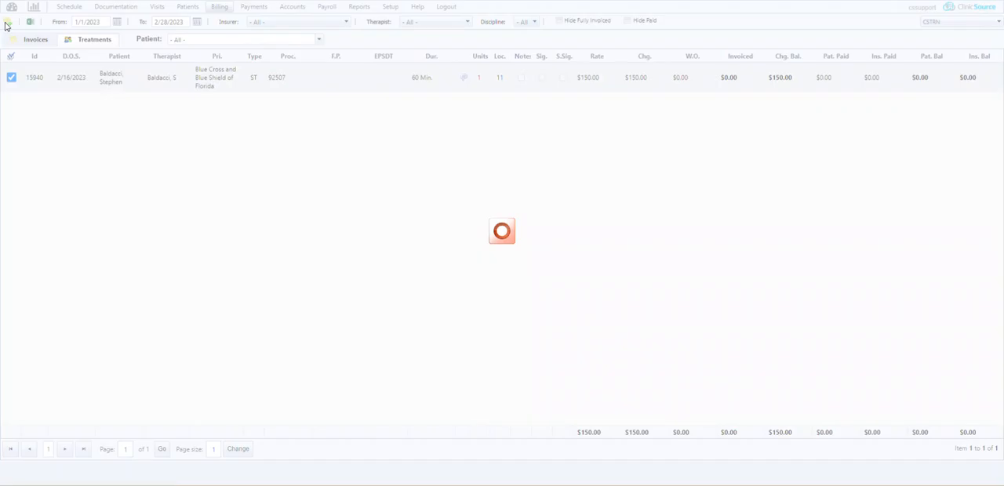
click(12, 39)
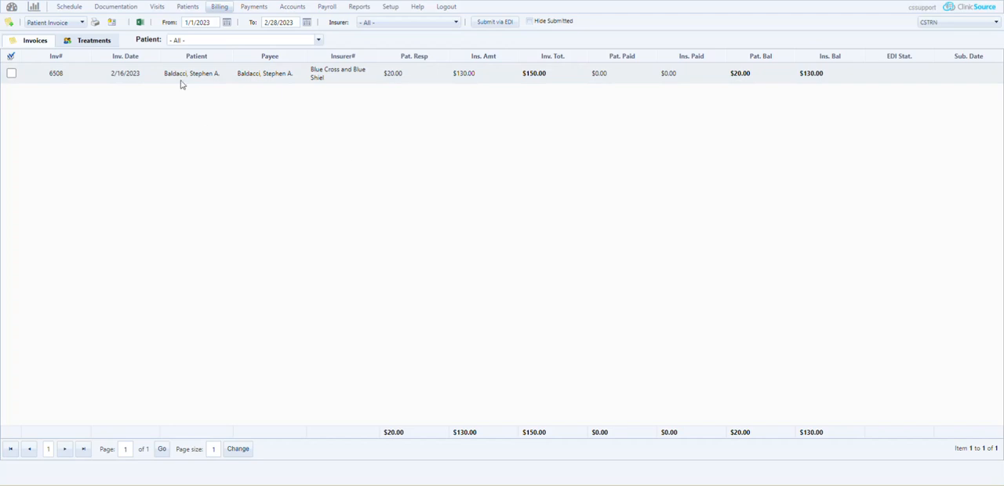
Apply the patient's $20.00 COPAY payment to the 02/16/2023 treatment charge for procedure 92507 and save the payment
click(254, 8)
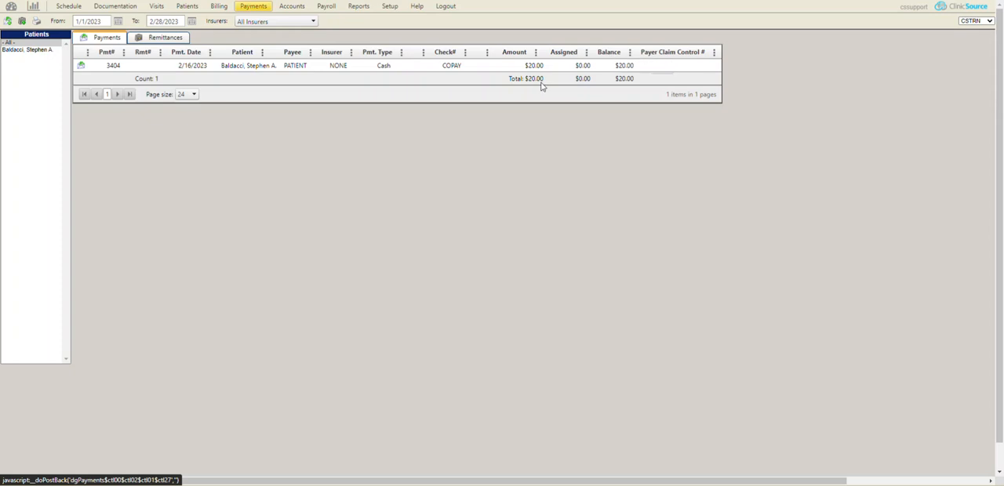
double_click(299, 67)
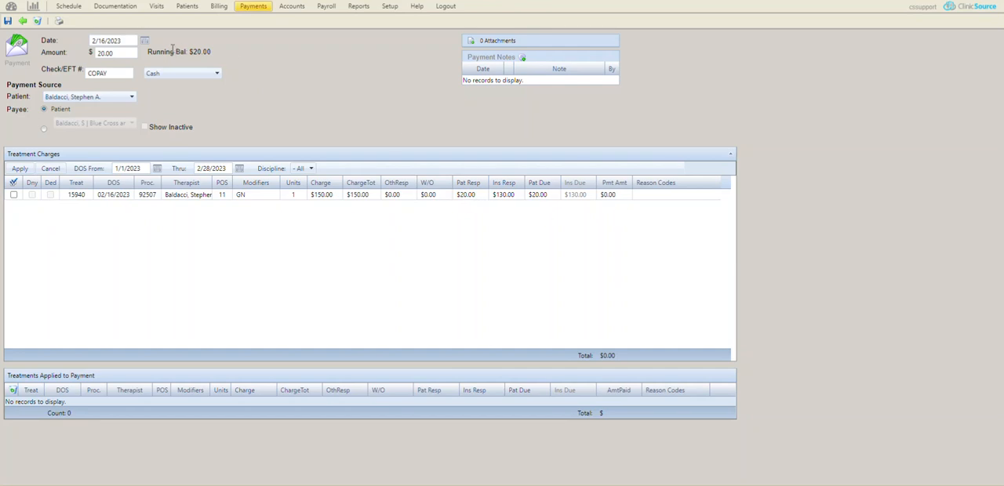
drag(172, 52, 217, 56)
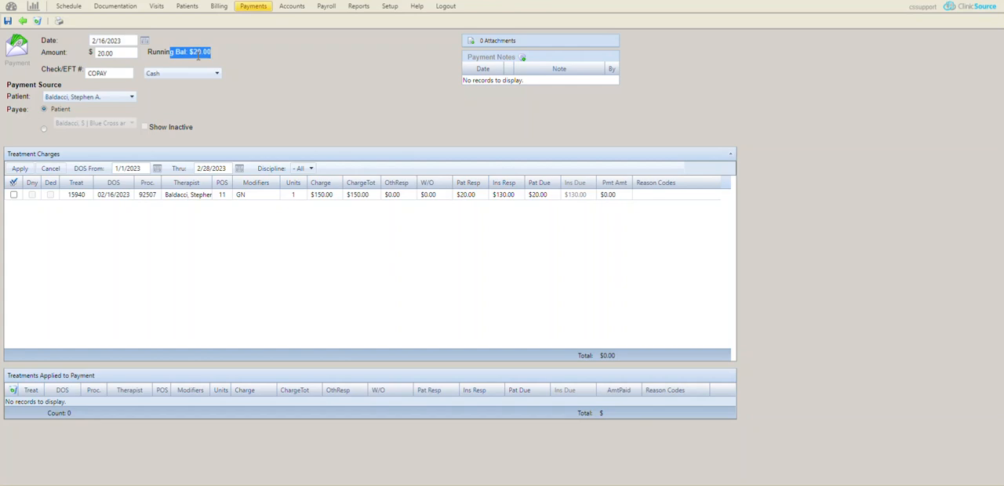
click(14, 196)
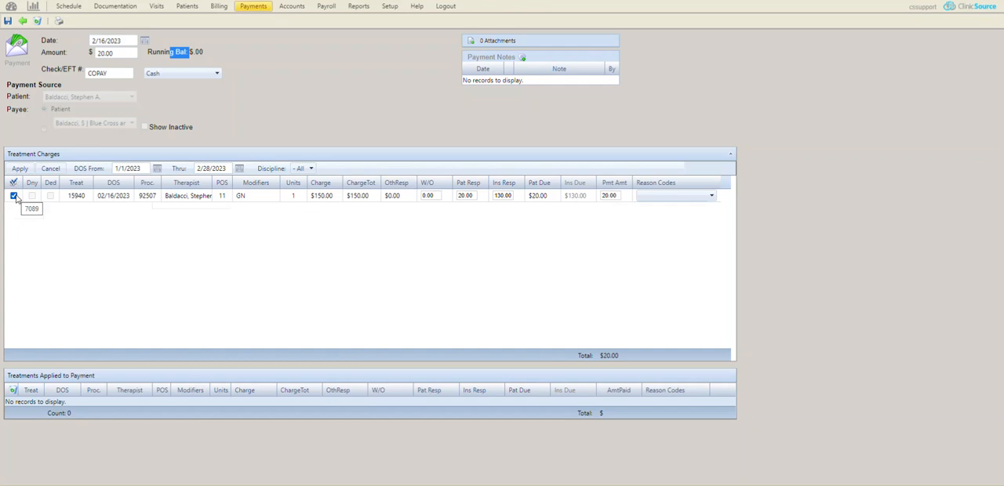
click(19, 169)
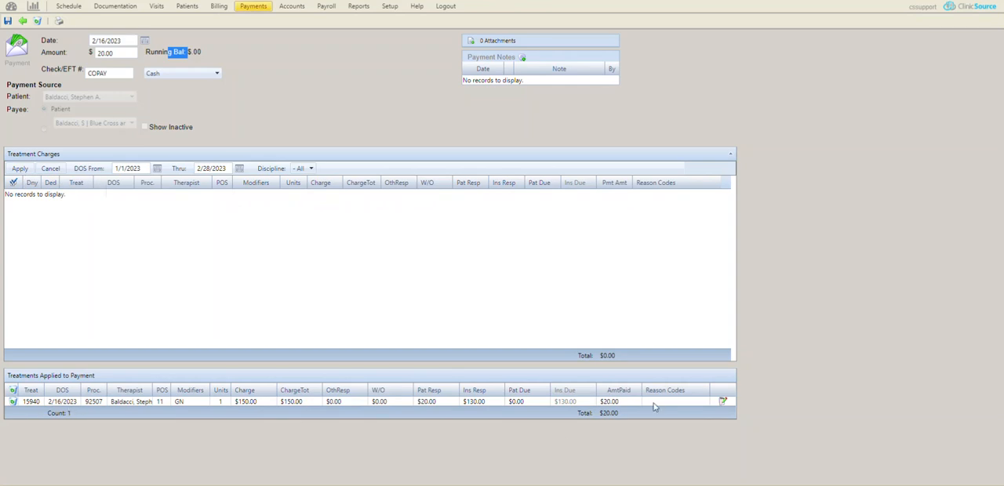
click(7, 20)
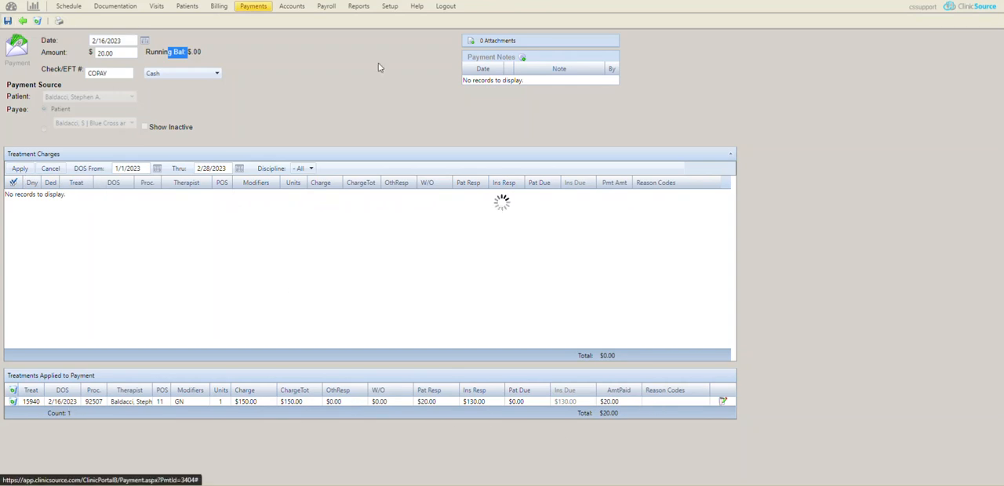